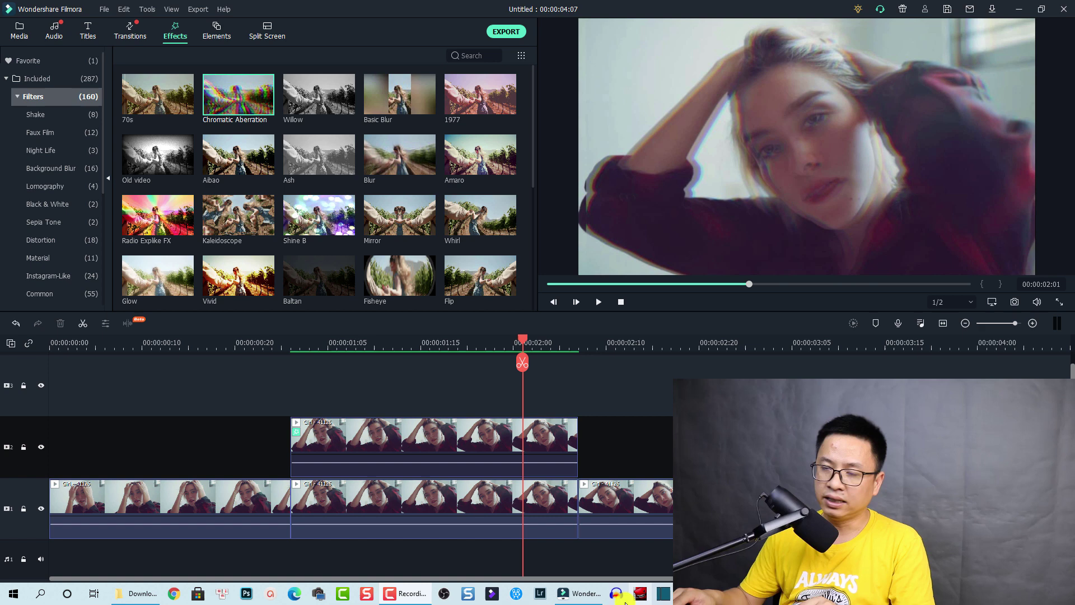
- Select the overlay clip on the timeline and bring up the Wondershare ID login dialog
{"action": "left_click", "coordinate": [652, 446]}
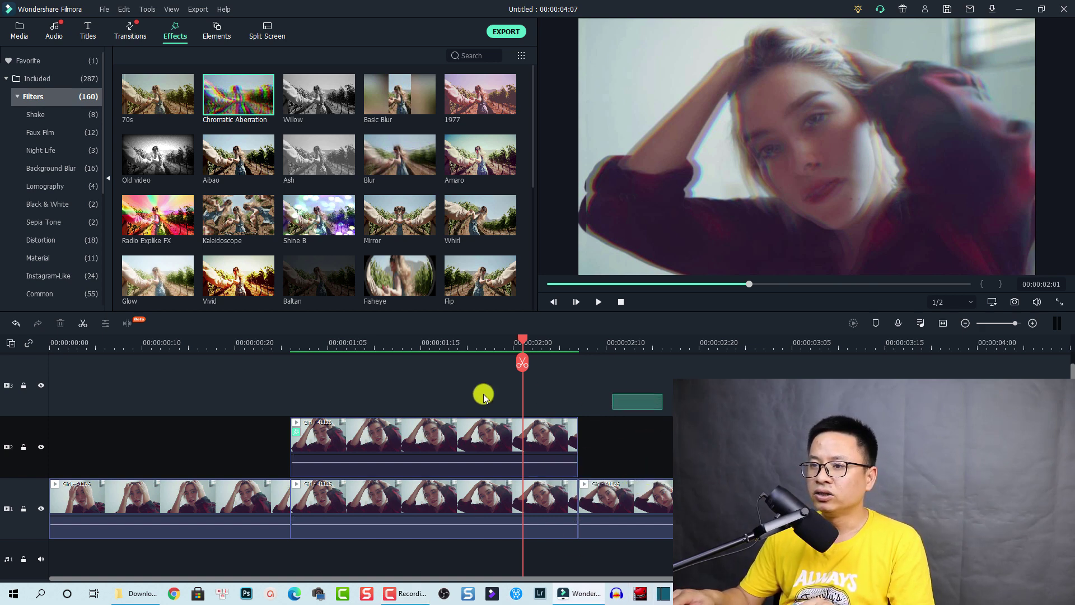
{"action": "left_click_drag", "start_coordinate": [482, 394], "coordinate": [629, 409]}
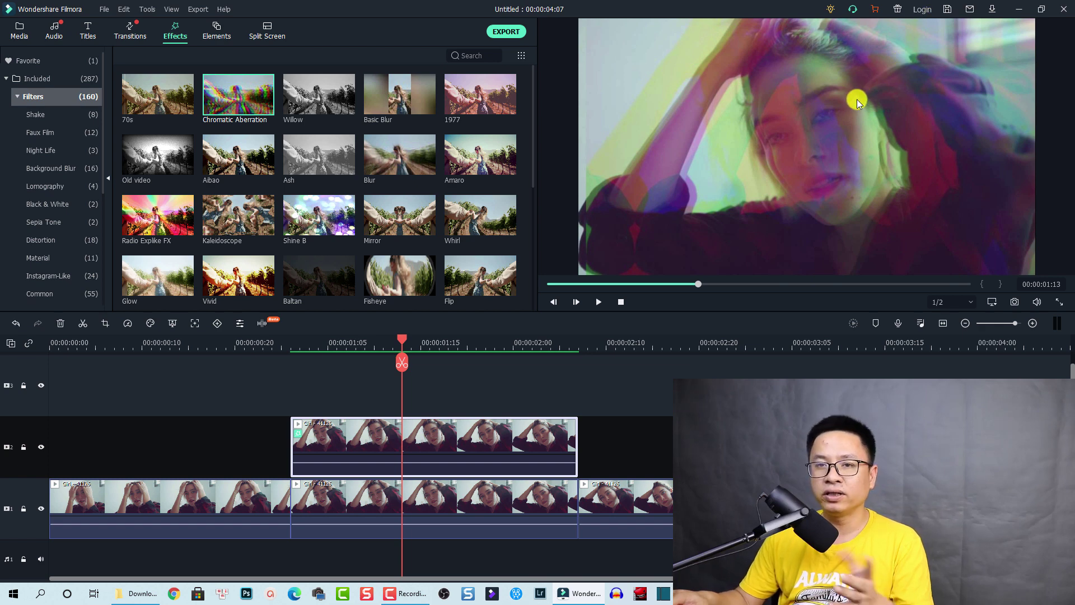
{"action": "left_click", "coordinate": [923, 9]}
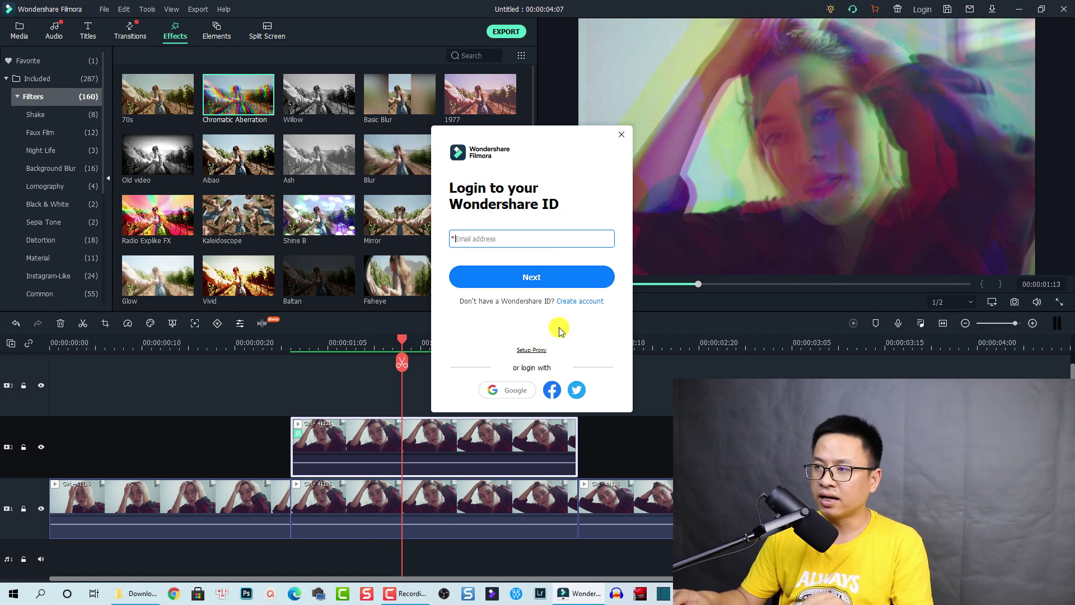
- Switch to the Create a Wondershare ID form and go to its Confirm Email and password fields
{"action": "left_click", "coordinate": [577, 303]}
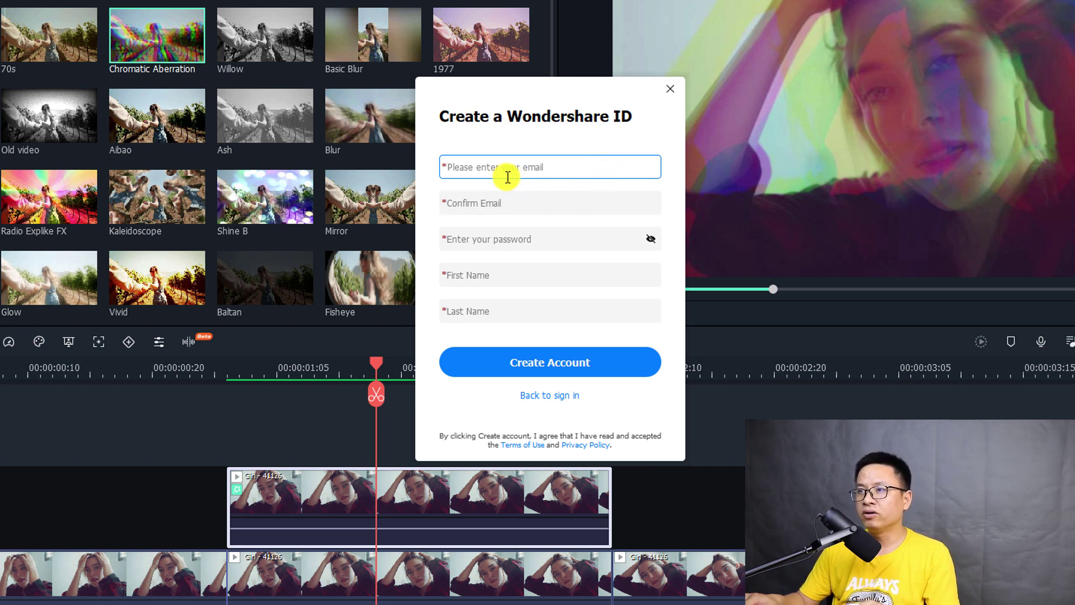
{"action": "left_click", "coordinate": [538, 203]}
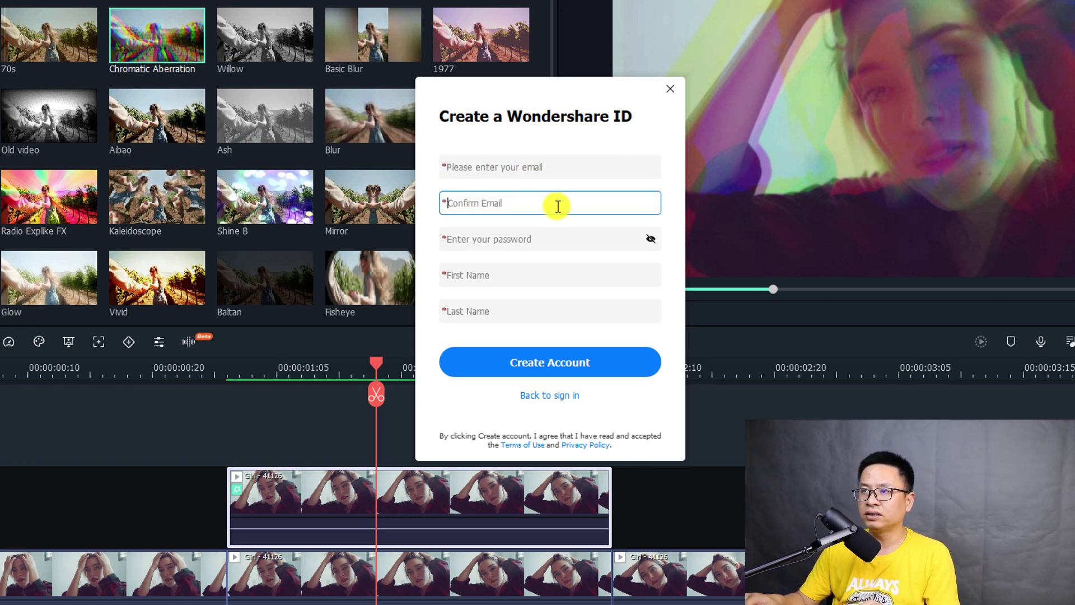
{"action": "left_click", "coordinate": [503, 245]}
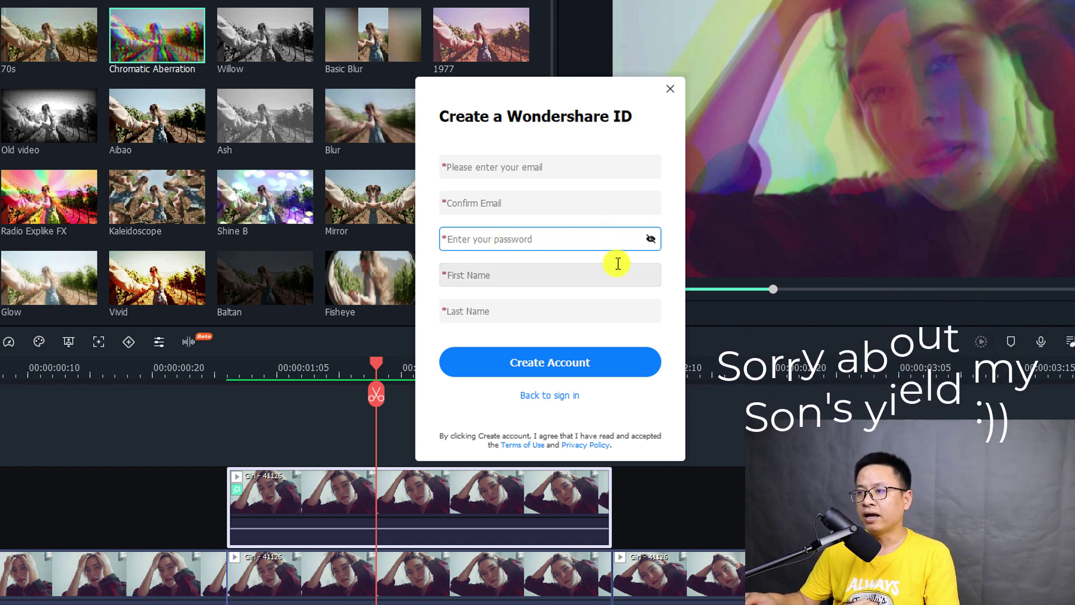
- Go back to sign-in and log in with the account e-mail and password
{"action": "left_click", "coordinate": [535, 370]}
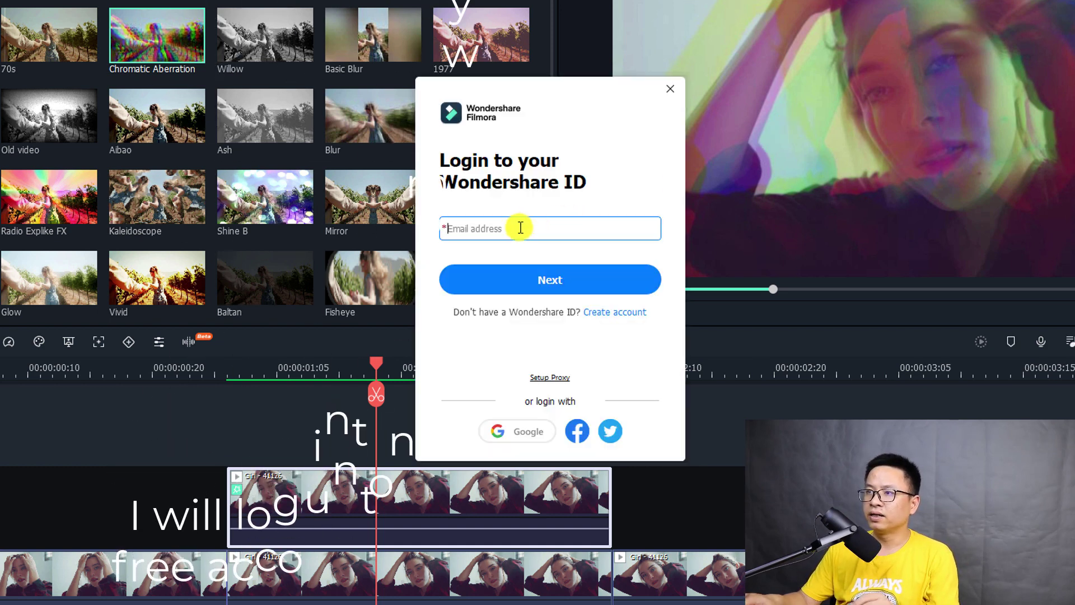
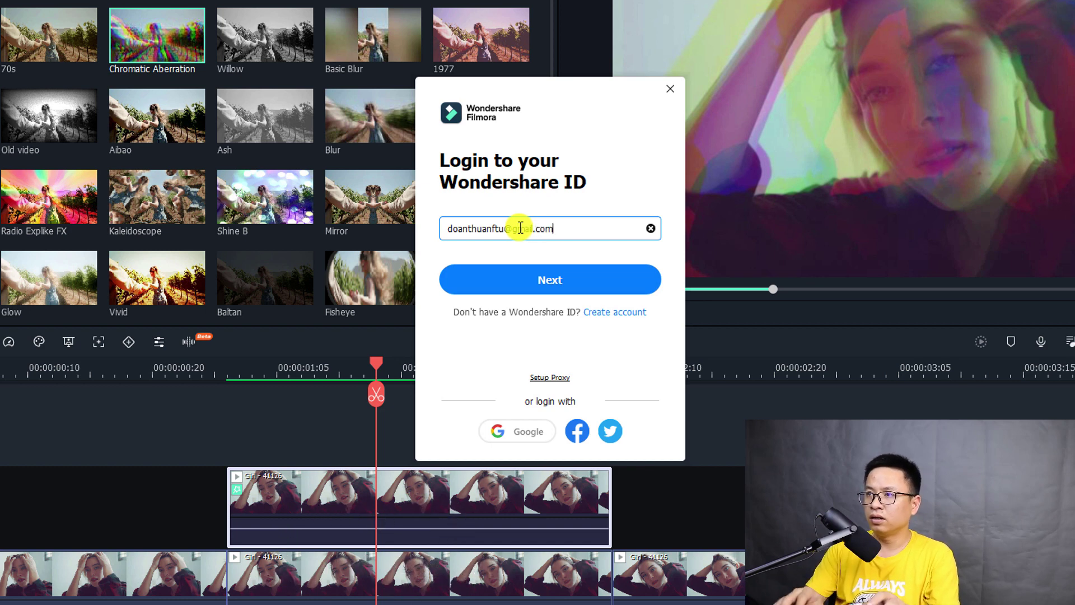
{"action": "key", "text": "Return"}
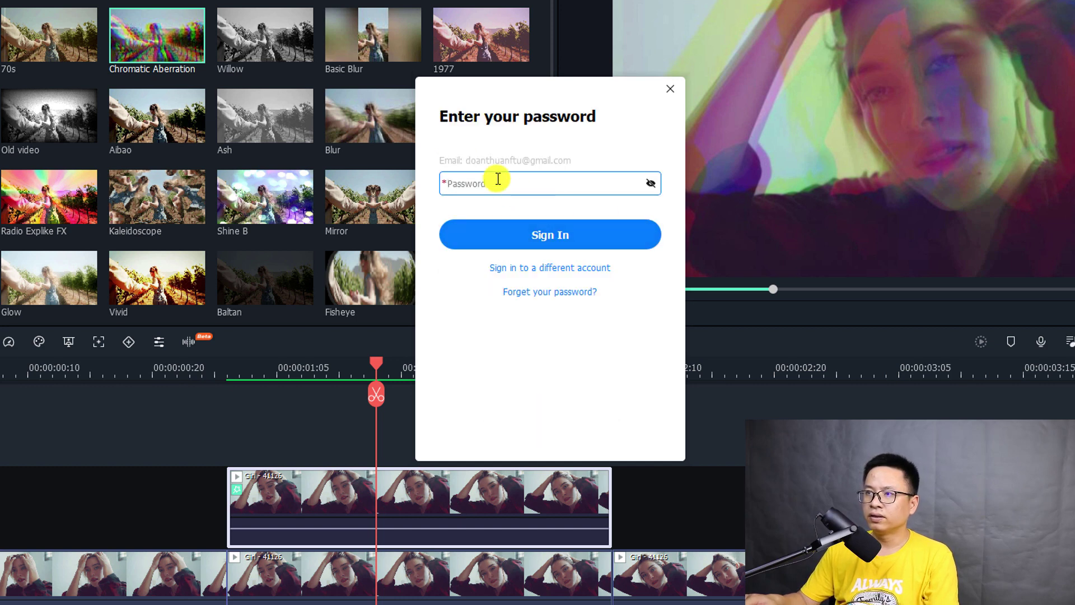
{"action": "type", "text": "••••••••••"}
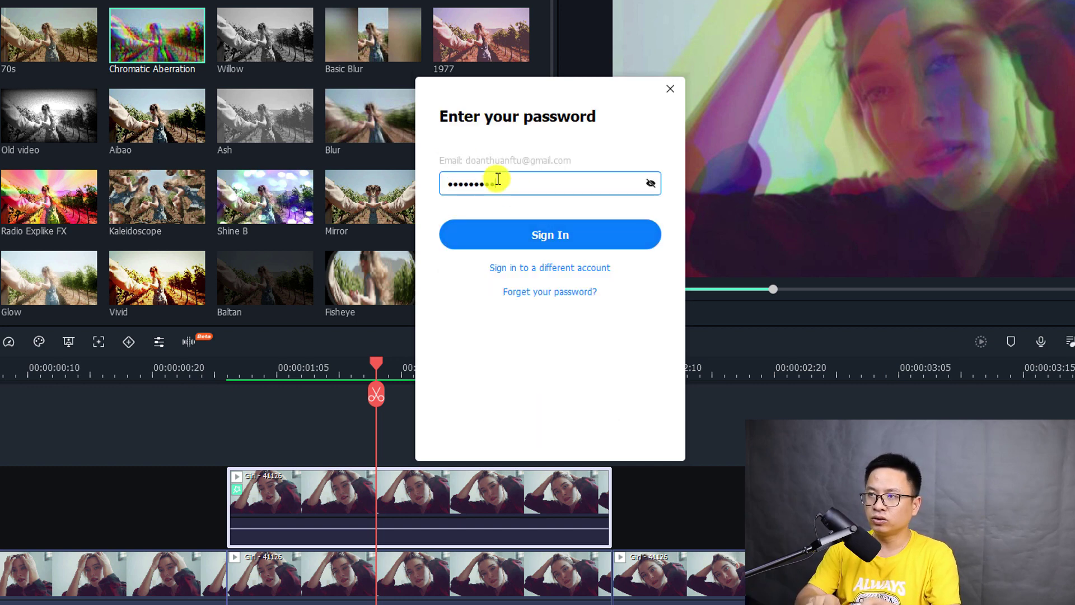
{"action": "type", "text": "••••"}
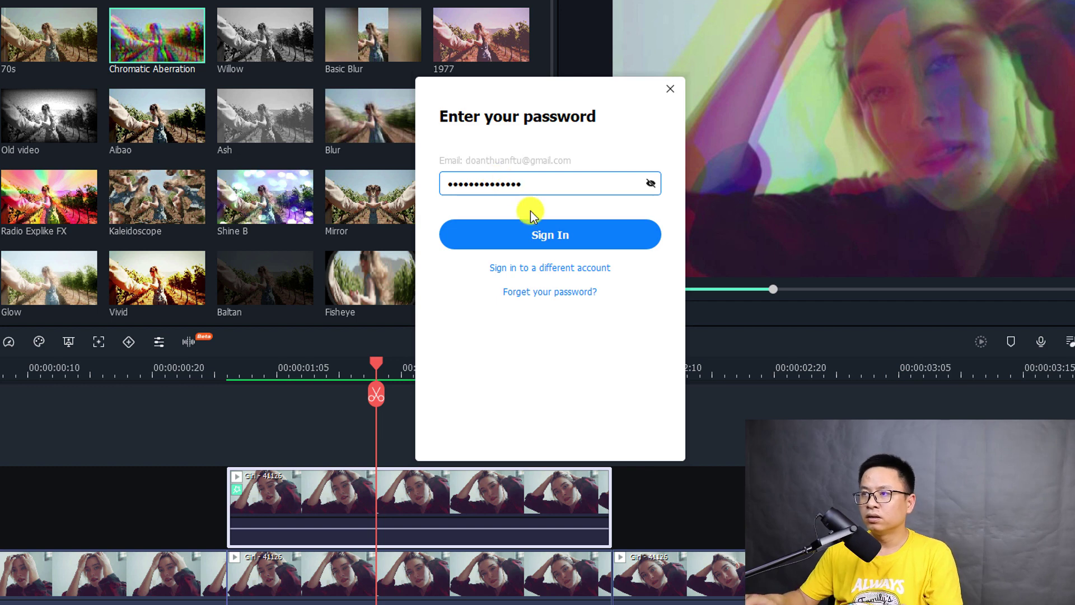
{"action": "left_click", "coordinate": [537, 229]}
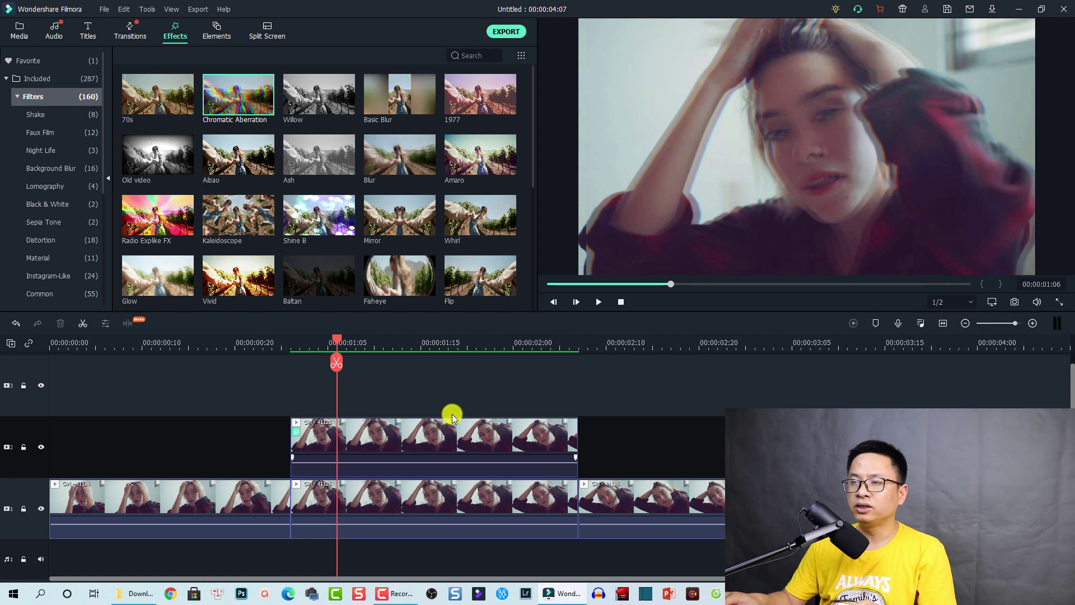
- Start the export to bring up the purchase prompt, then drag the prompt aside
{"action": "left_click", "coordinate": [505, 34]}
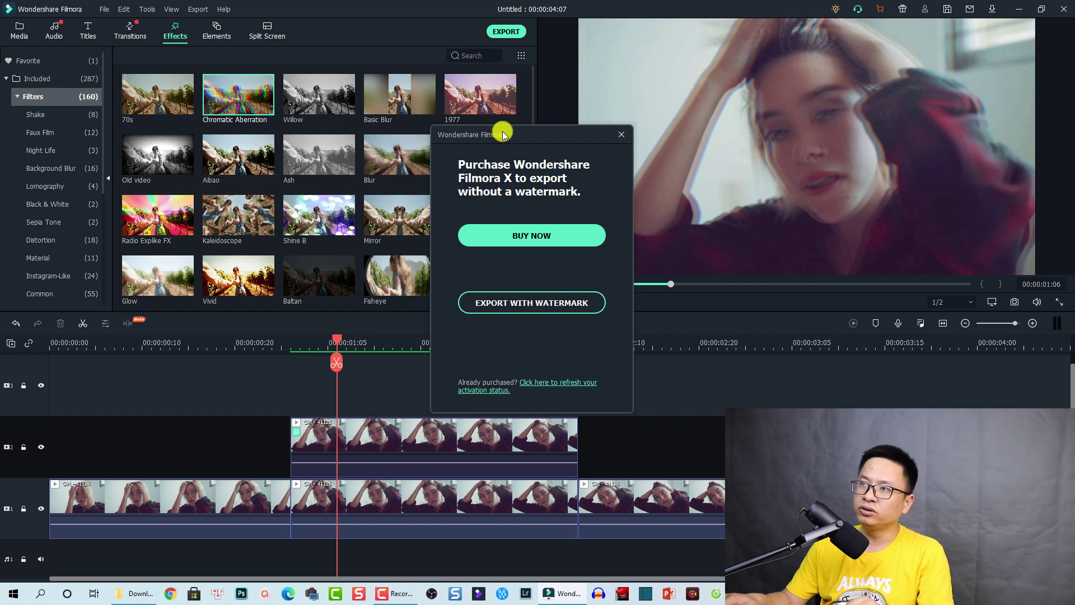
{"action": "left_click_drag", "start_coordinate": [526, 132], "coordinate": [436, 145]}
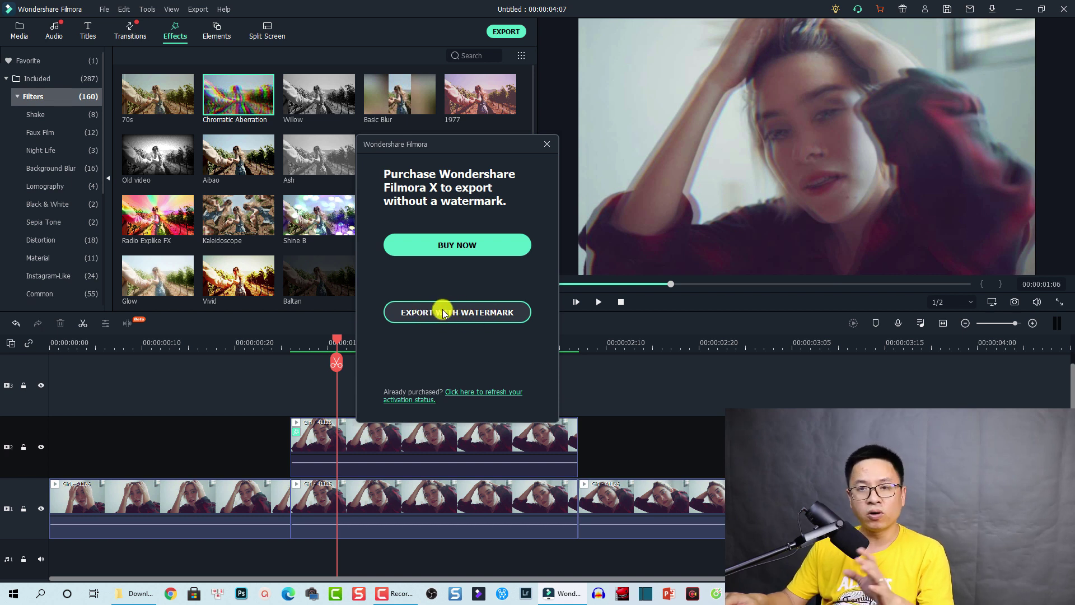
- Export with the watermark and choose MP4 on the Local tab after viewing the Device and YouTube tabs
{"action": "left_click", "coordinate": [472, 315]}
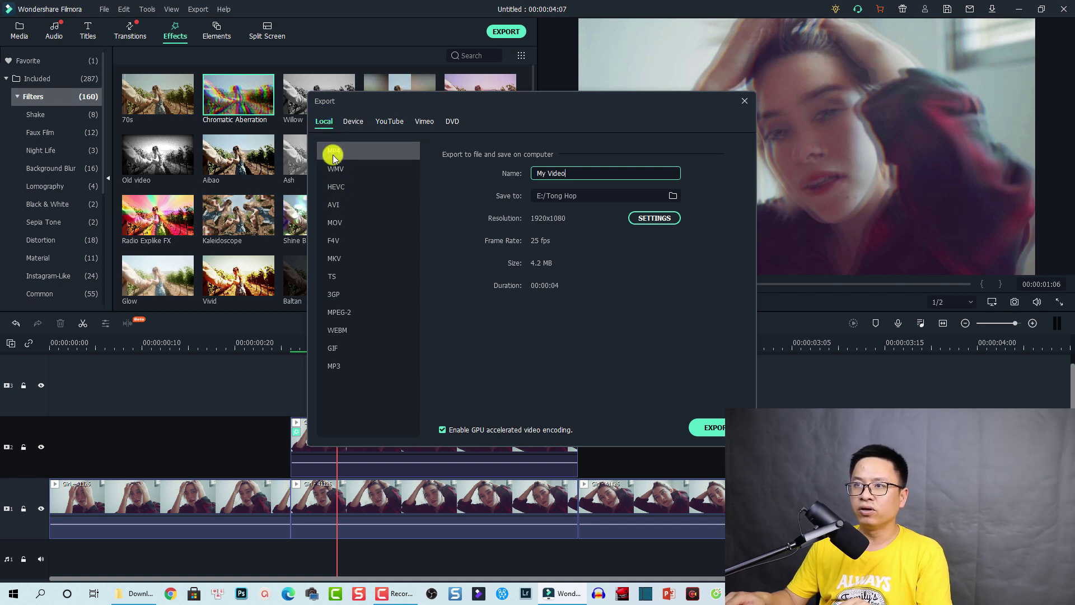
{"action": "left_click", "coordinate": [557, 173]}
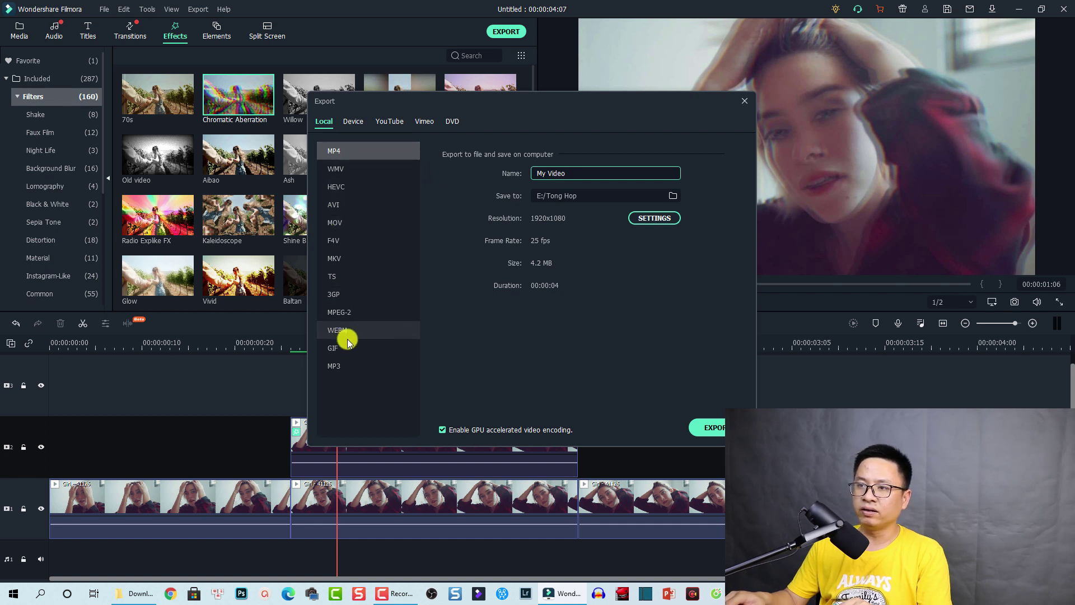
{"action": "left_click", "coordinate": [353, 121]}
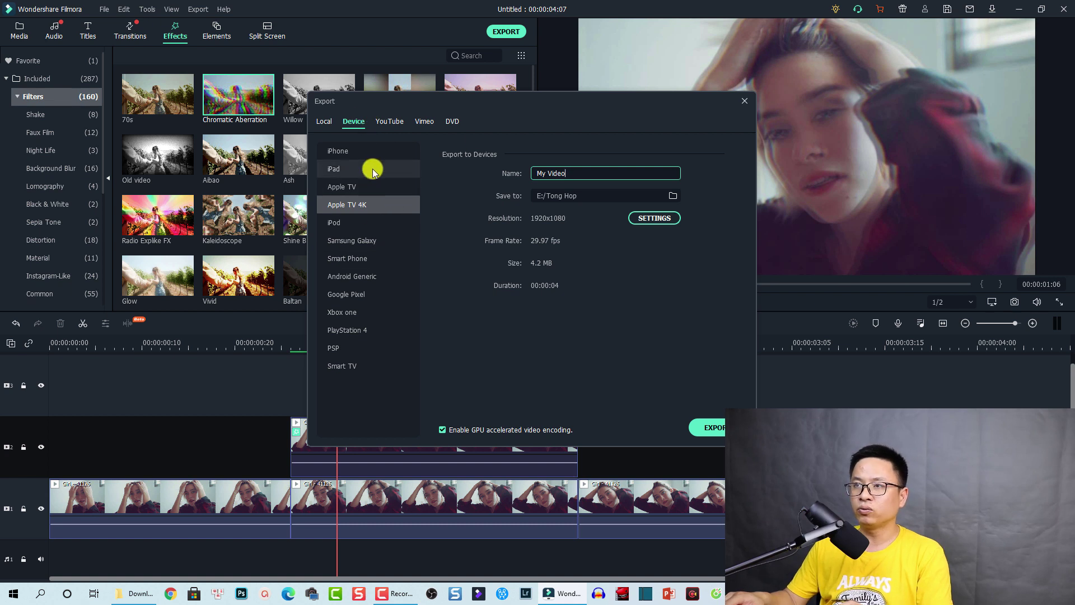
{"action": "left_click", "coordinate": [385, 123]}
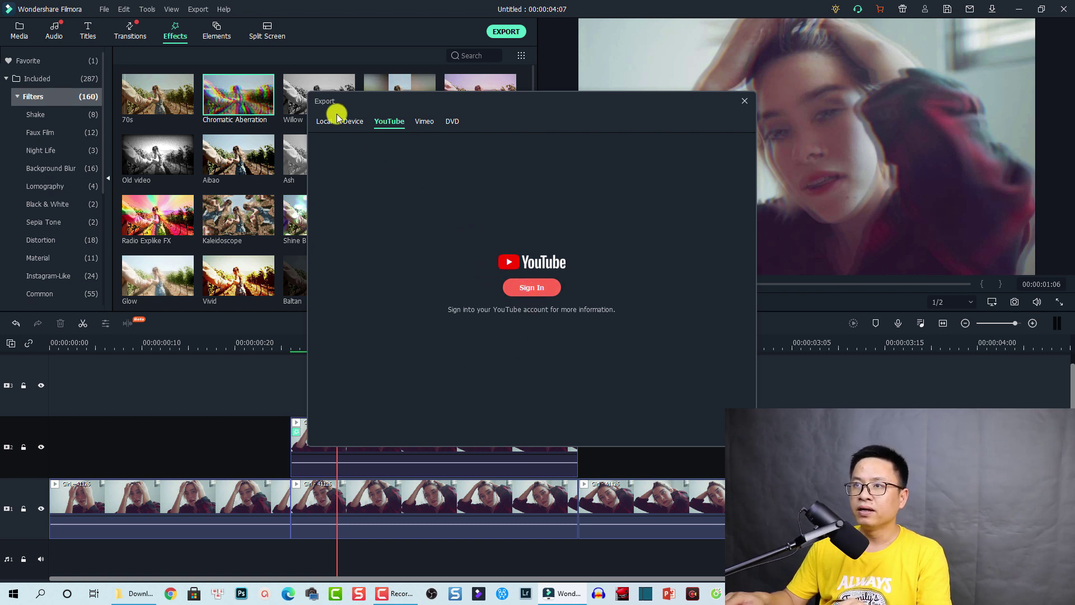
{"action": "left_click", "coordinate": [323, 123]}
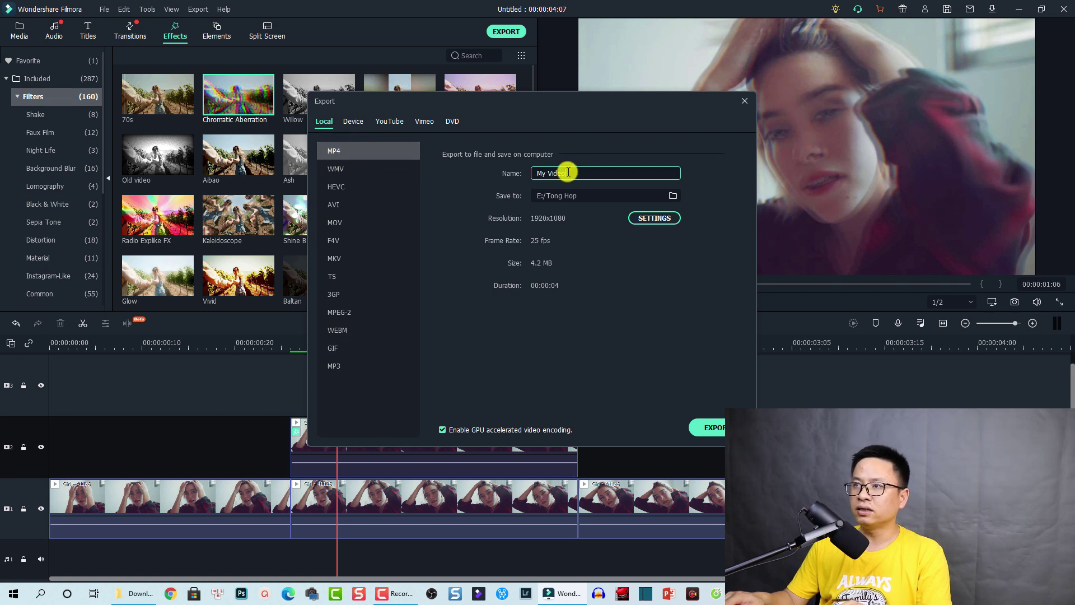
- Name the export Test1 and save it to the Filmora X folder on Data (E:)
{"action": "left_click_drag", "start_coordinate": [570, 173], "coordinate": [518, 173]}
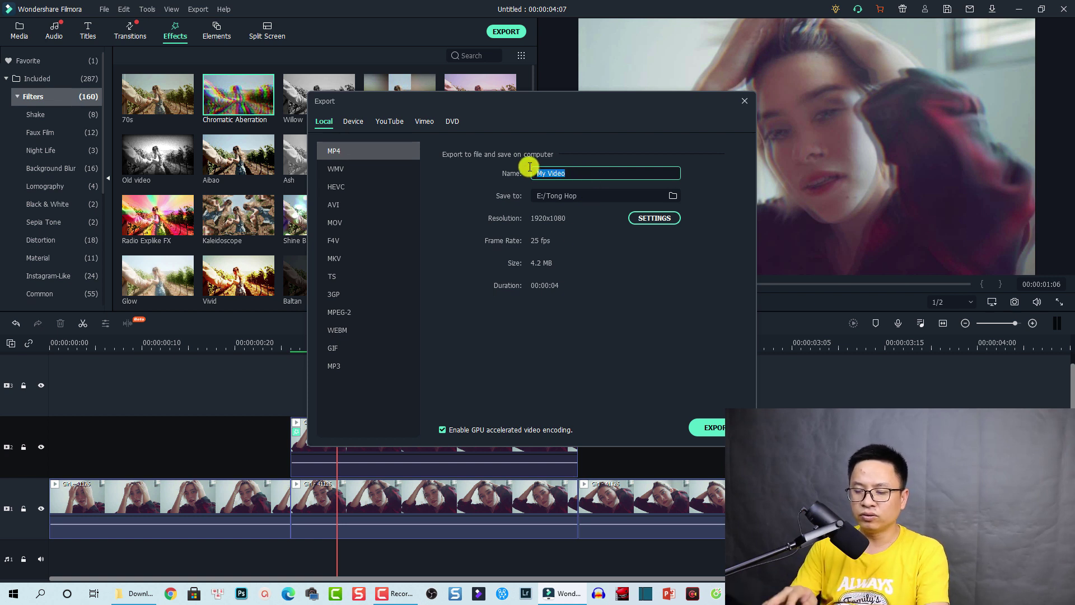
{"action": "type", "text": "Test1"}
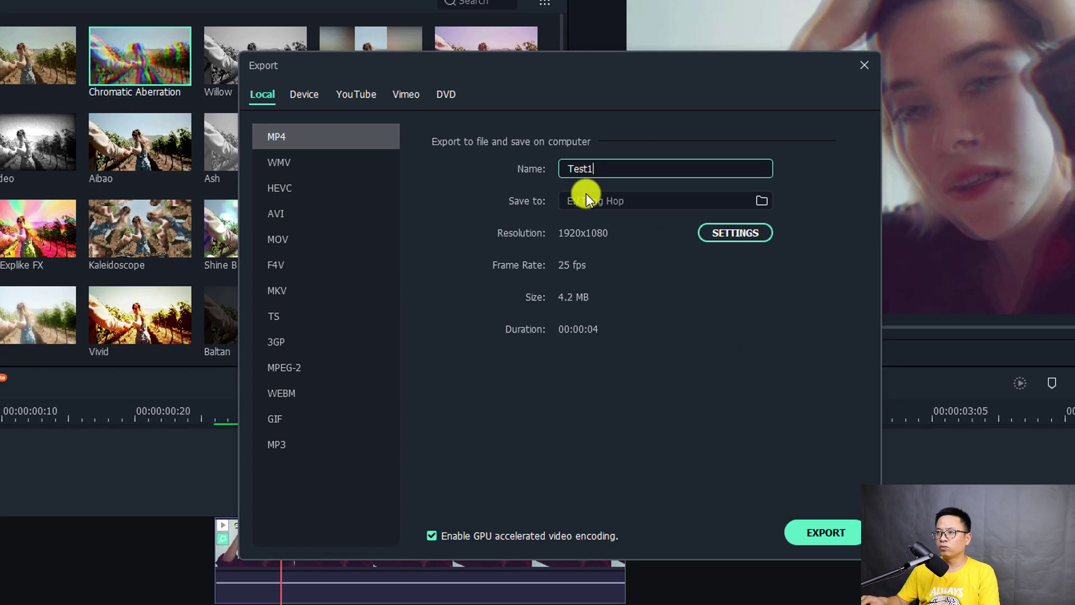
{"action": "left_click", "coordinate": [763, 202]}
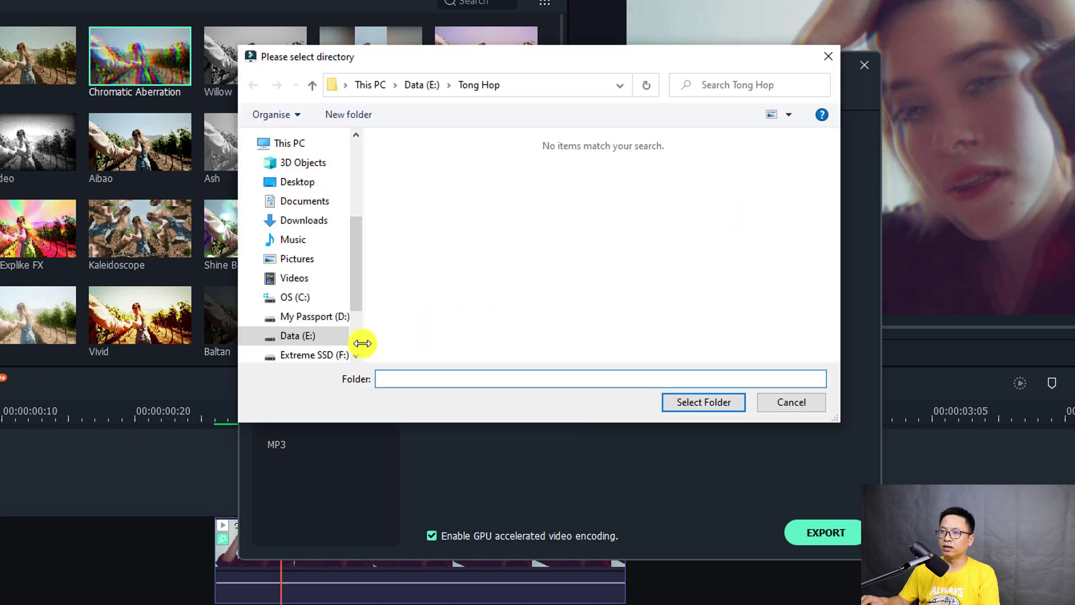
{"action": "left_click_drag", "start_coordinate": [358, 302], "coordinate": [351, 333]}
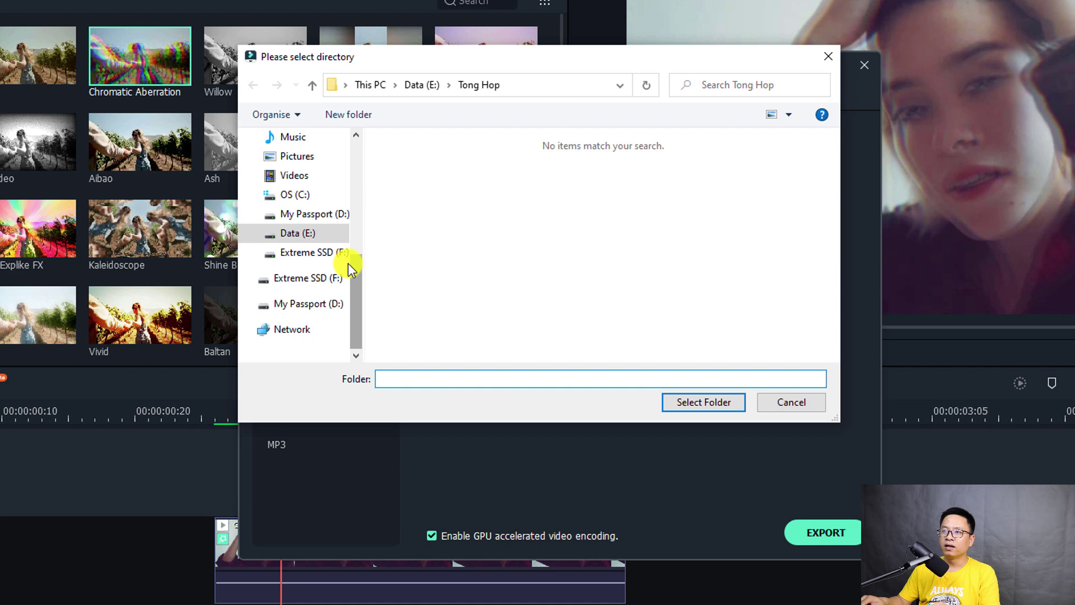
{"action": "left_click", "coordinate": [303, 201]}
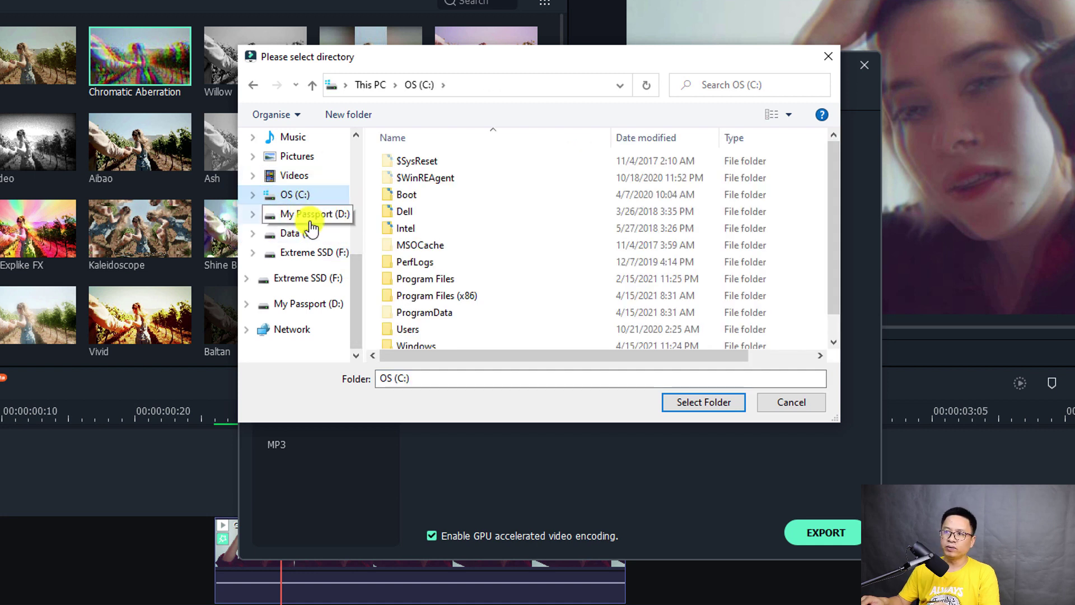
{"action": "left_click", "coordinate": [296, 234]}
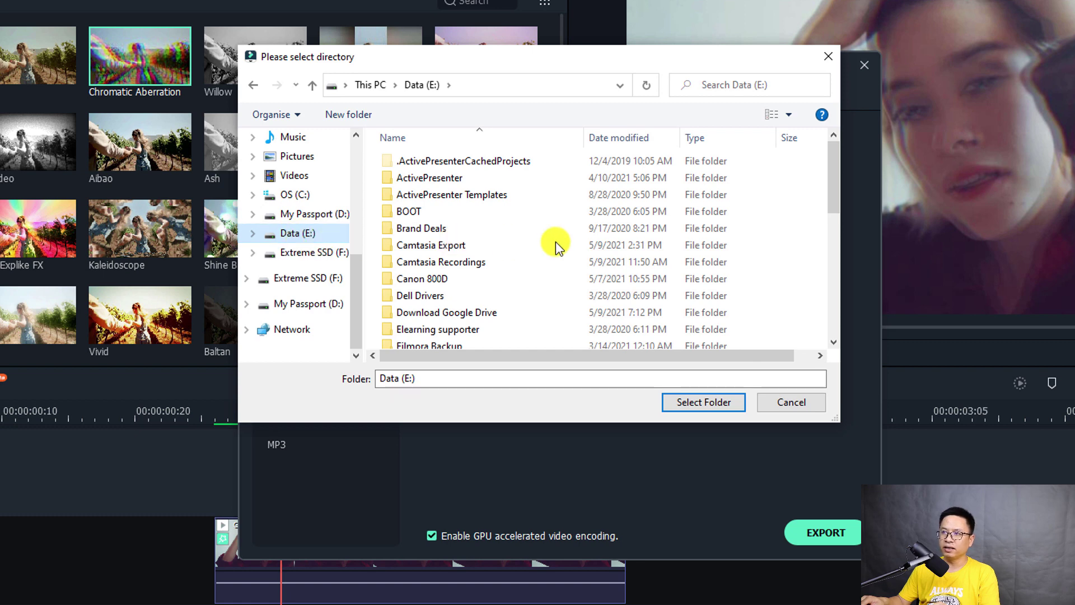
{"action": "scroll", "coordinate": [488, 270], "scroll_direction": "down", "scroll_amount": 1}
{"action": "scroll", "coordinate": [489, 270], "scroll_direction": "down", "scroll_amount": 2}
{"action": "left_click", "coordinate": [413, 238]}
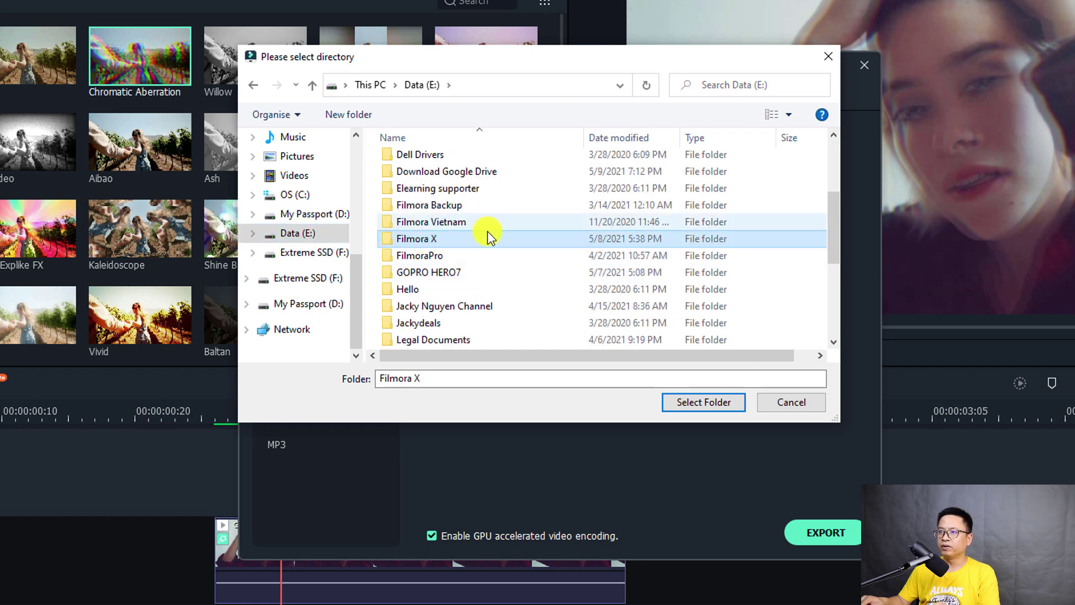
{"action": "double_click", "coordinate": [429, 239]}
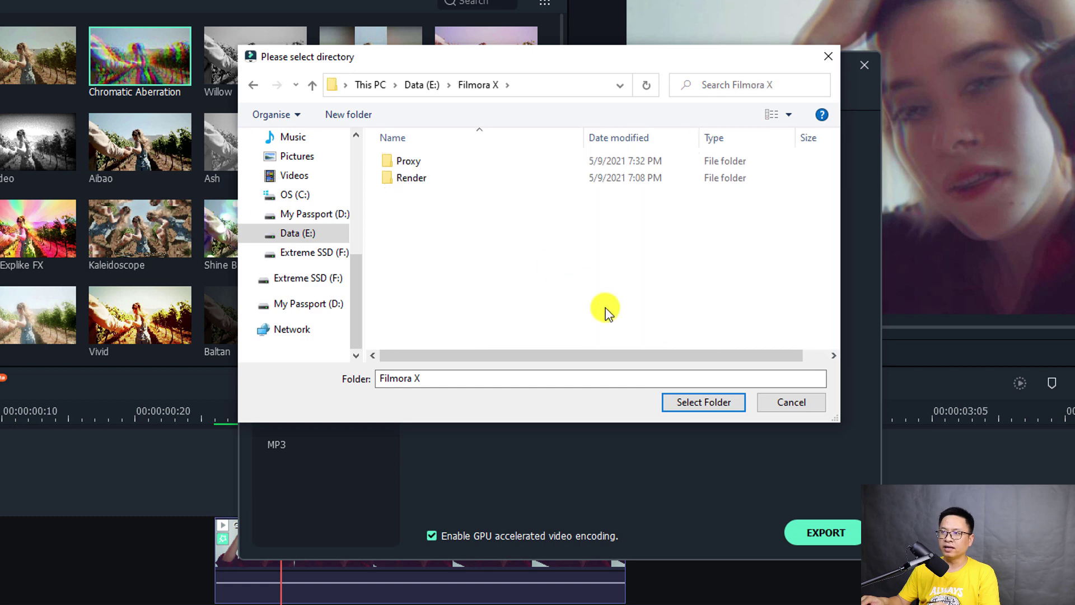
{"action": "left_click", "coordinate": [710, 407]}
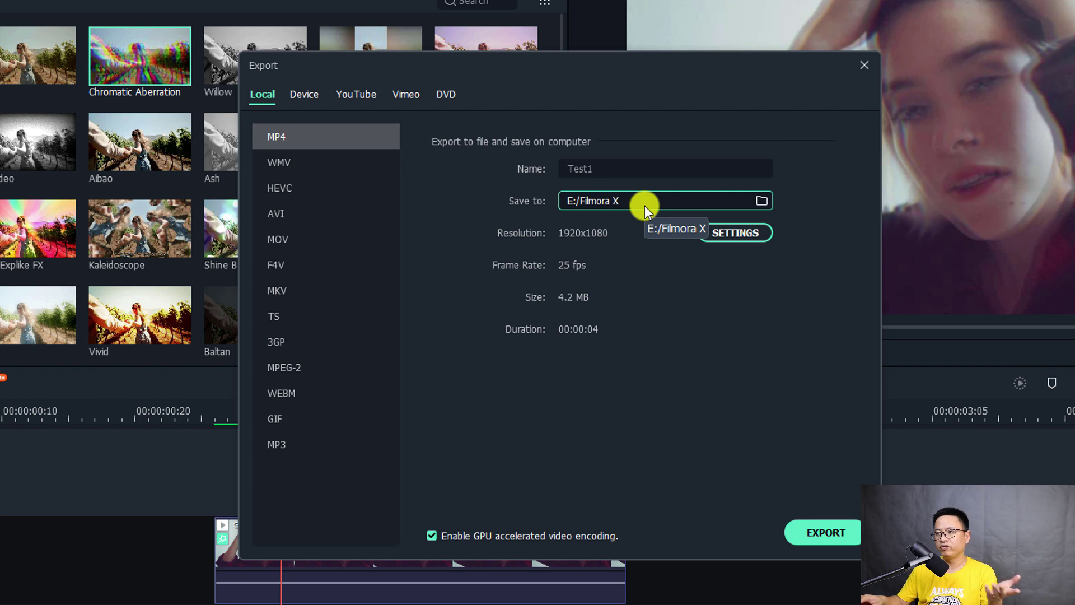
- Set export quality to Best and video bit rate to 15000 kbps, then apply the settings
{"action": "left_click", "coordinate": [731, 234]}
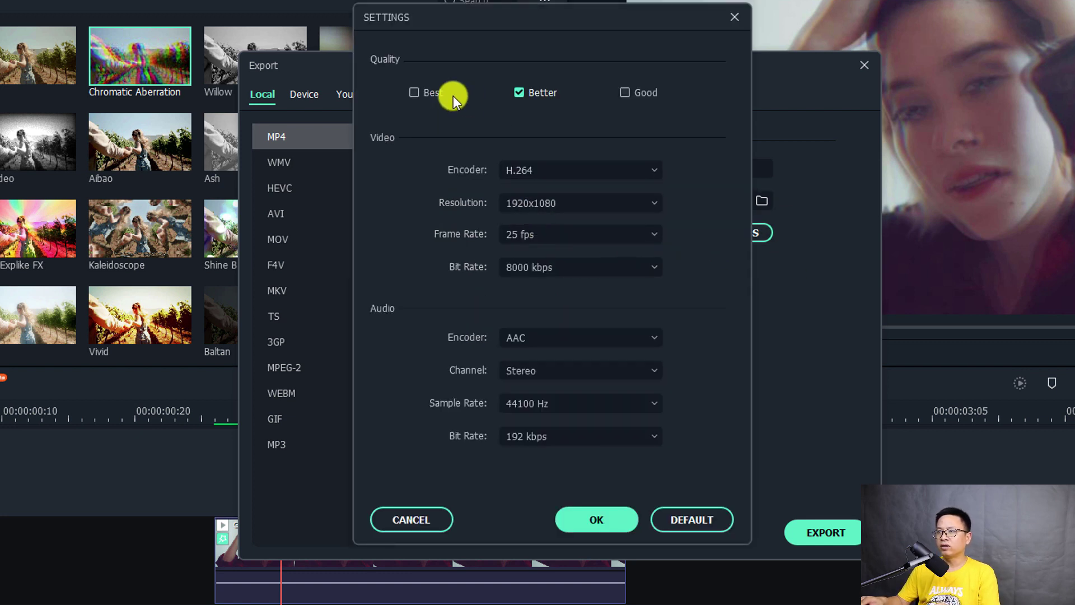
{"action": "left_click", "coordinate": [415, 91]}
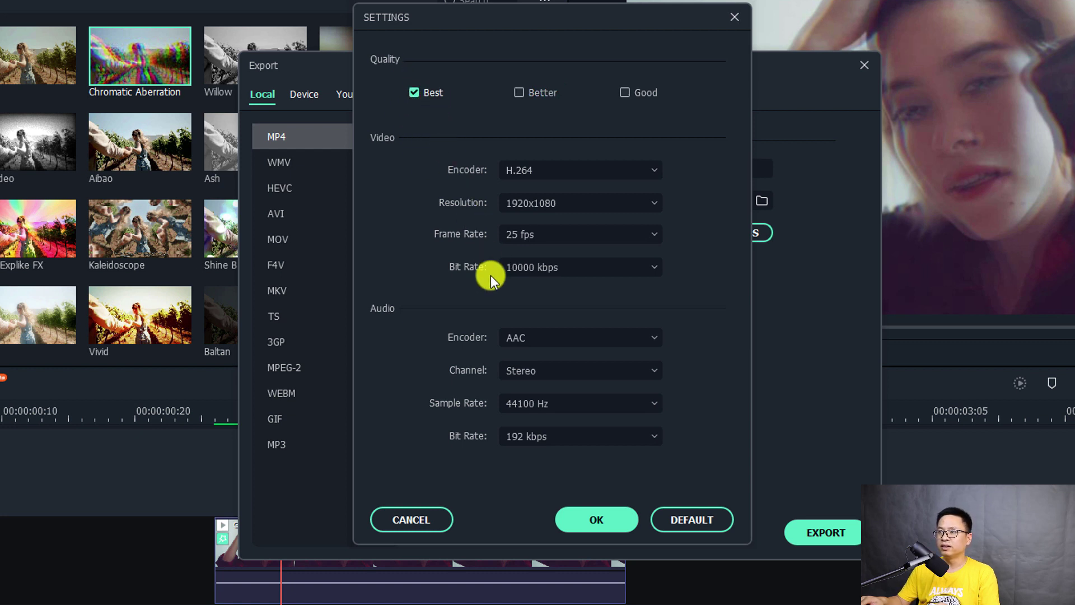
{"action": "left_click", "coordinate": [636, 273]}
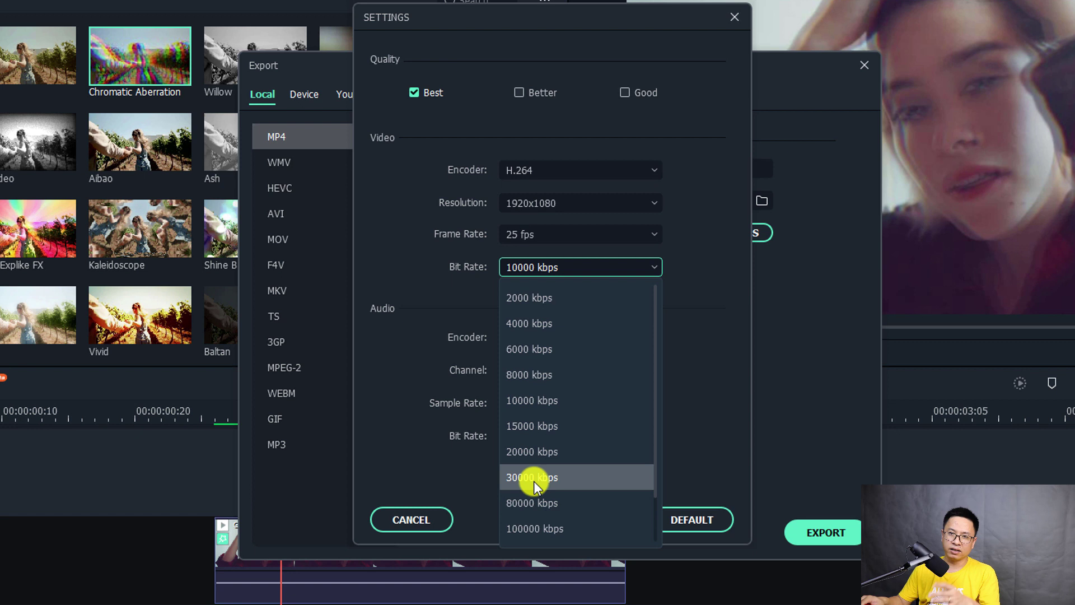
{"action": "left_click", "coordinate": [539, 429]}
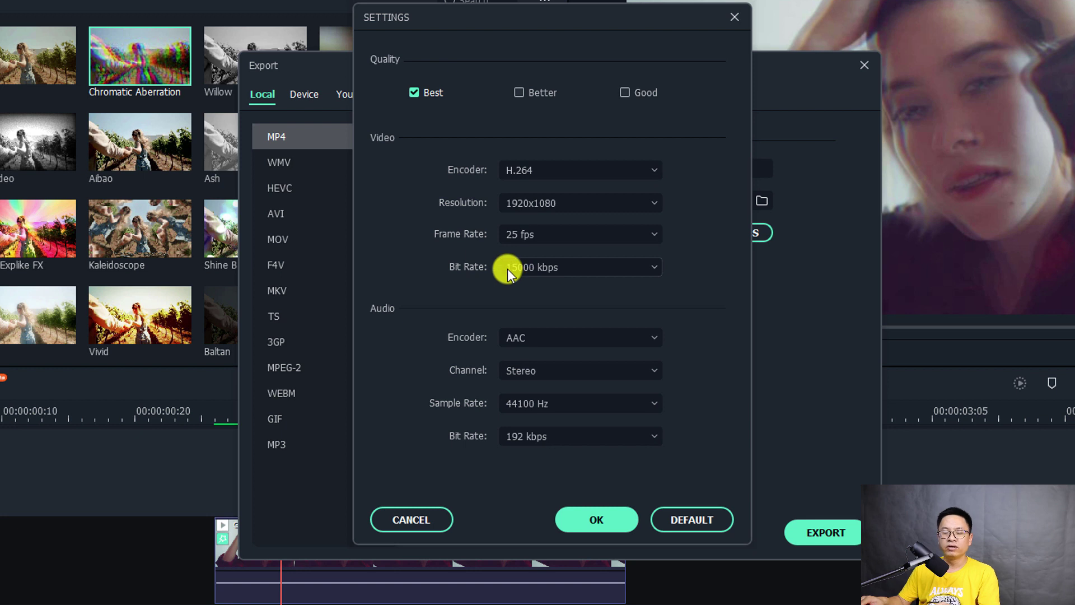
{"action": "left_click", "coordinate": [594, 523]}
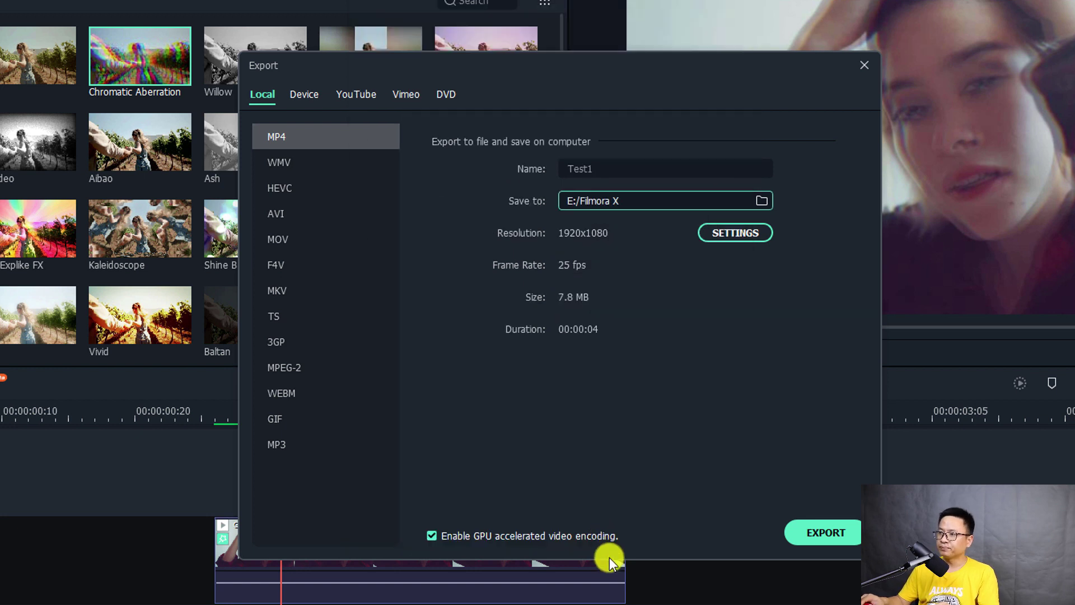
- Export the video as Test1.mp4 and open its folder, E:\Filmora X
{"action": "left_click", "coordinate": [806, 533]}
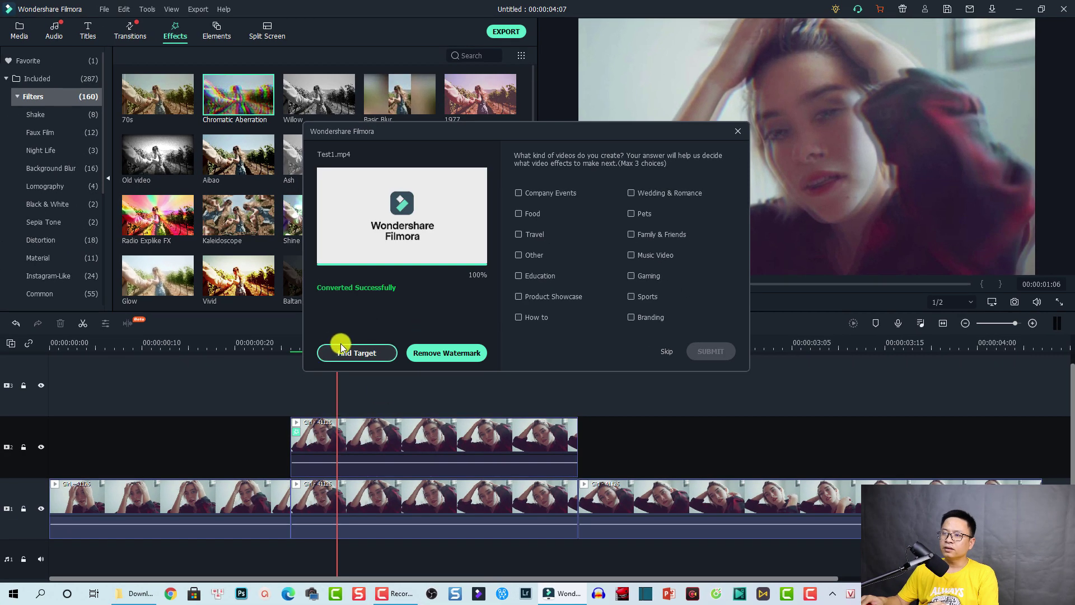
{"action": "left_click", "coordinate": [342, 350]}
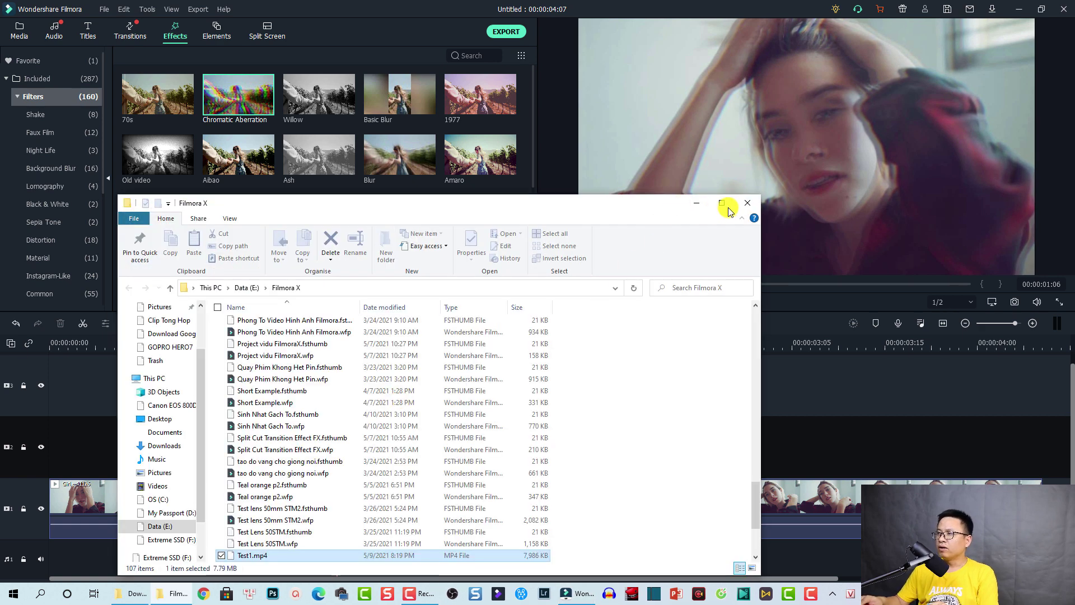
- Maximize the Explorer window and play Test1.mp4 from the file list
{"action": "left_click", "coordinate": [724, 204]}
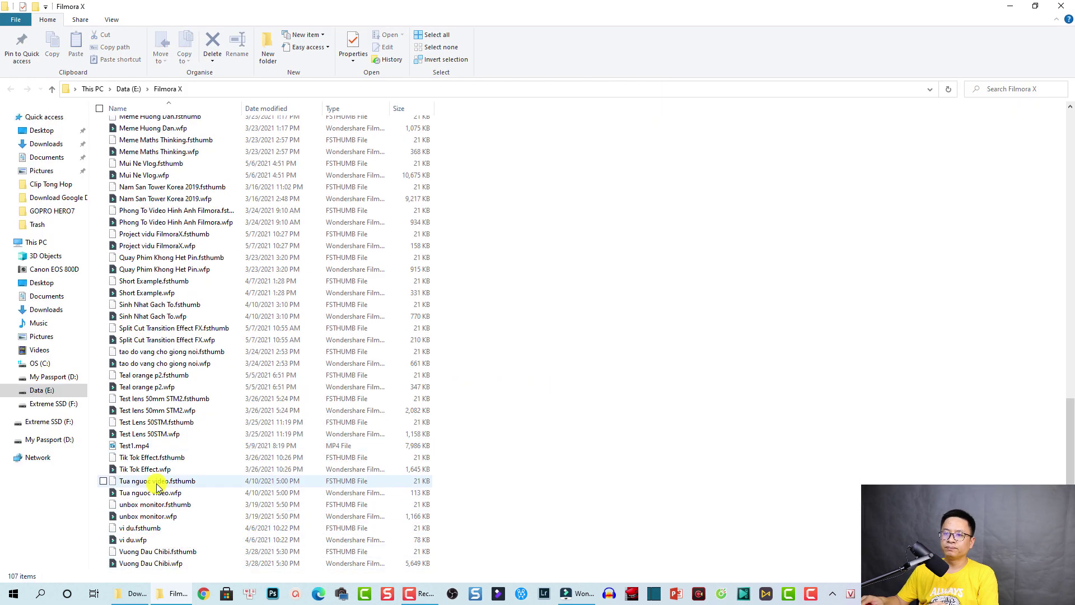
{"action": "left_click", "coordinate": [129, 448]}
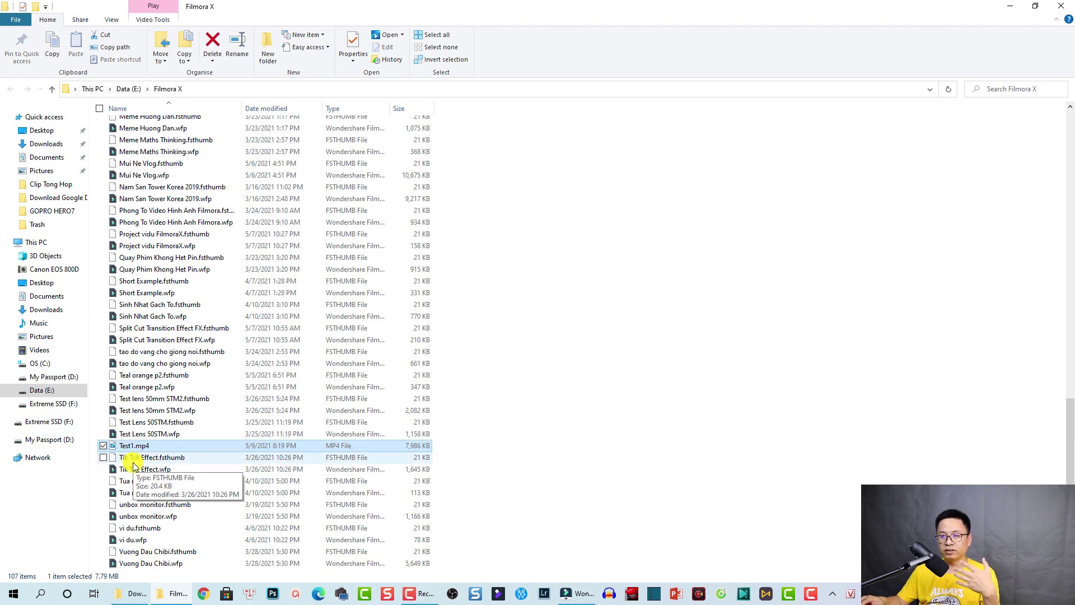
{"action": "key", "text": "Return"}
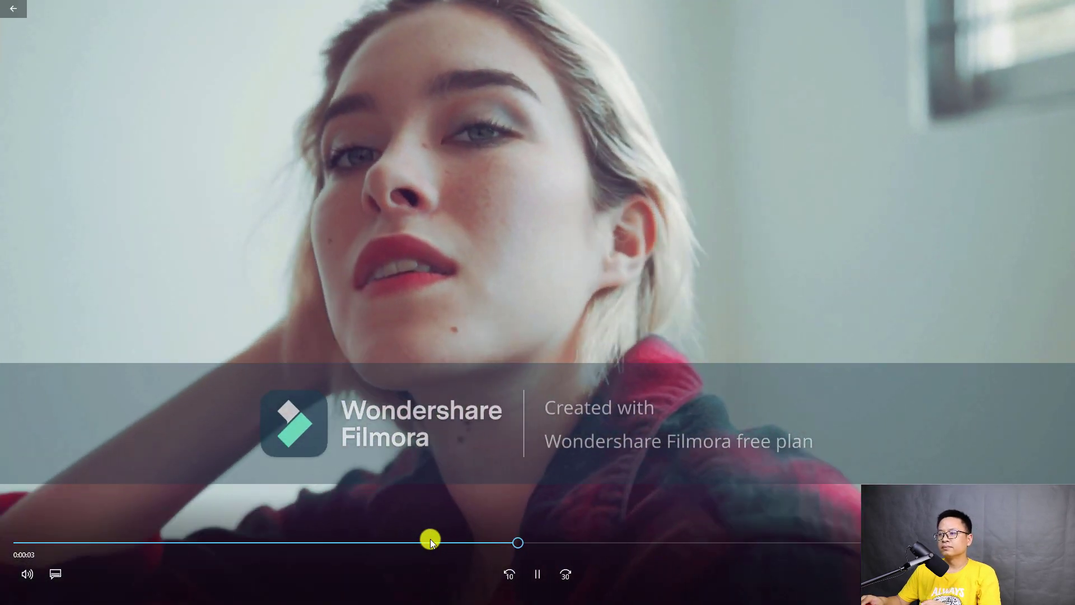
- Pause Test1, scrub back to view the Filmora watermark, then skip to the end
{"action": "left_click", "coordinate": [527, 526]}
{"action": "left_click_drag", "start_coordinate": [535, 543], "coordinate": [391, 543]}
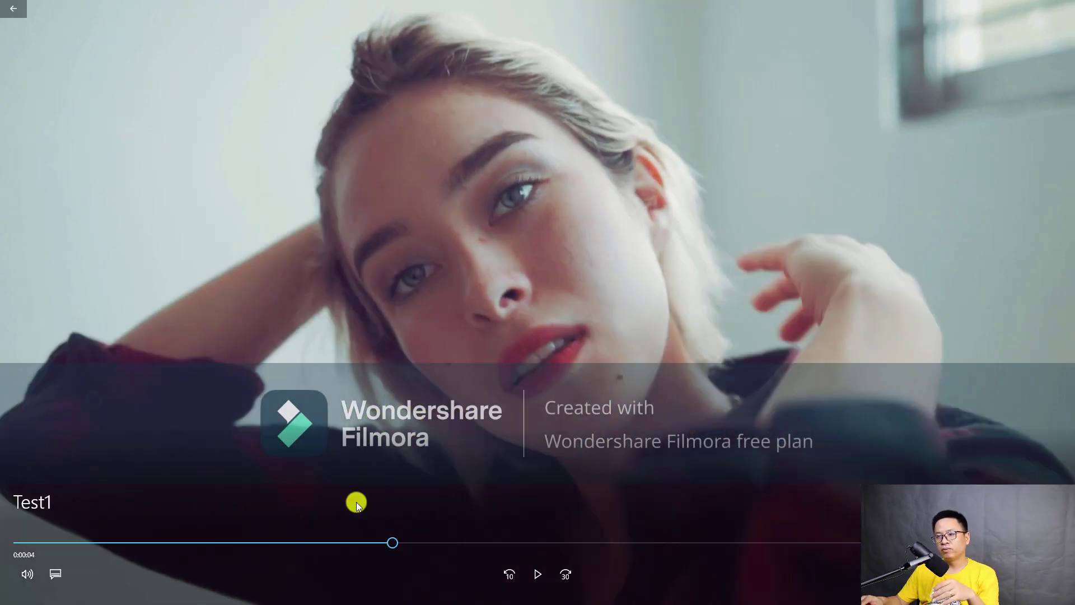
{"action": "left_click_drag", "start_coordinate": [394, 541], "coordinate": [857, 542]}
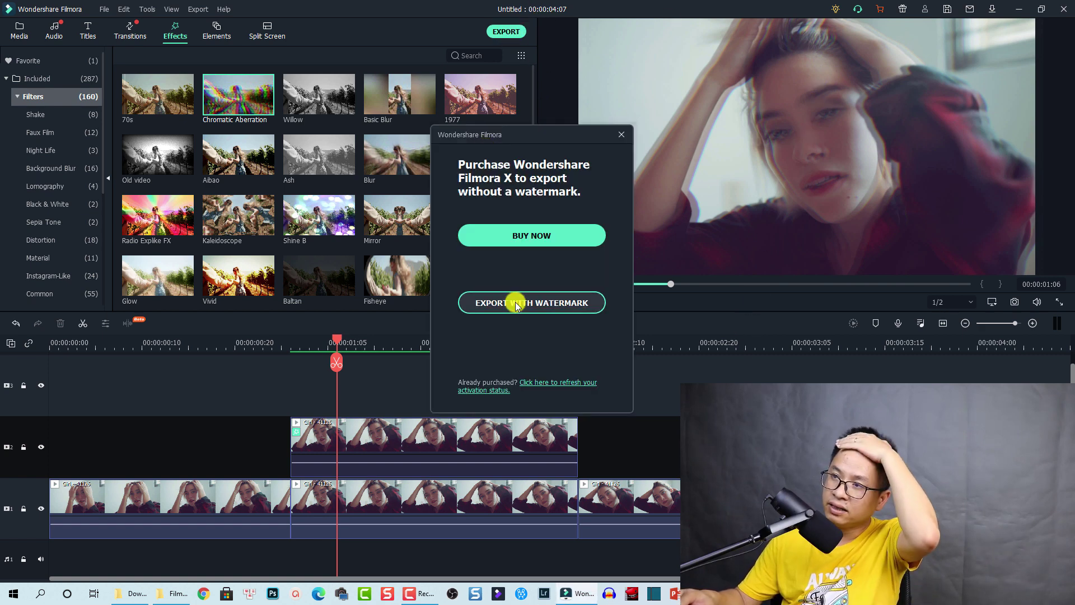
- Close the purchase prompt and reopen Export on the YouTube tab, which requests account sign-in
{"action": "key", "text": "Escape"}
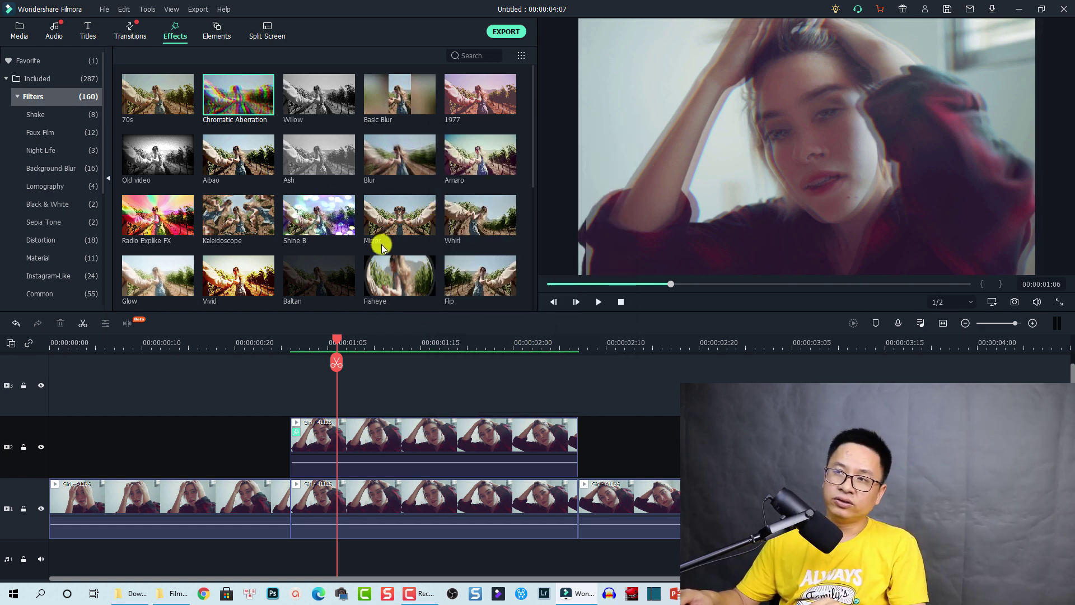
{"action": "key", "text": "ctrl+e"}
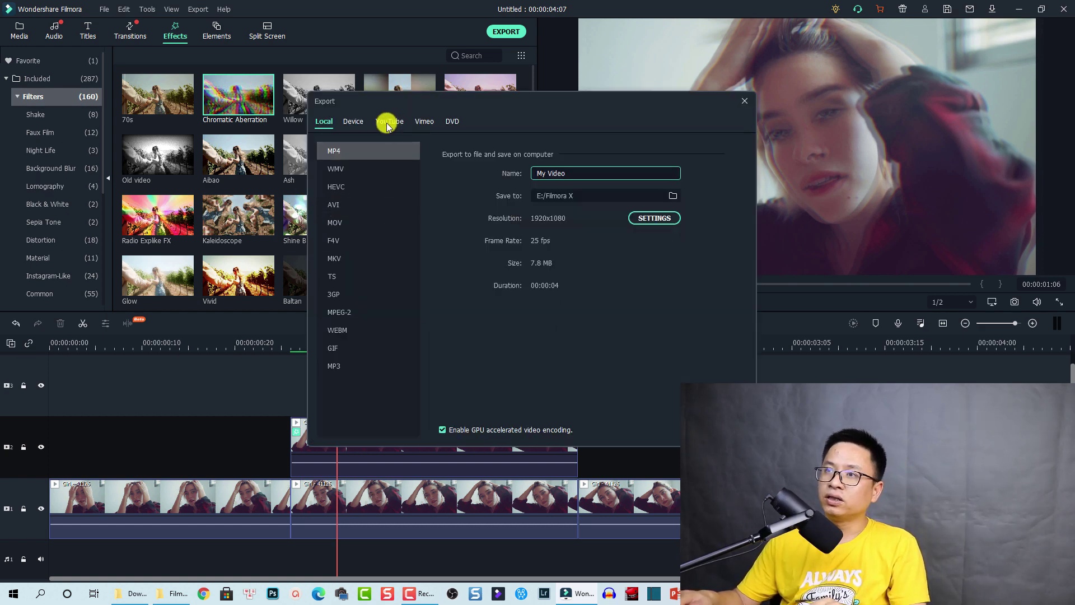
{"action": "left_click", "coordinate": [386, 124]}
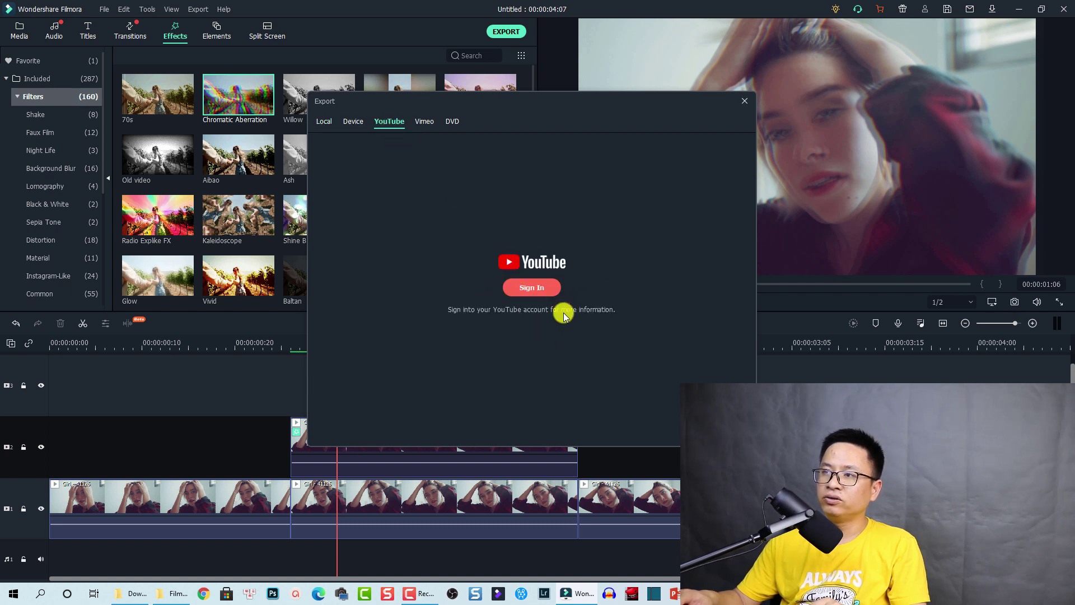